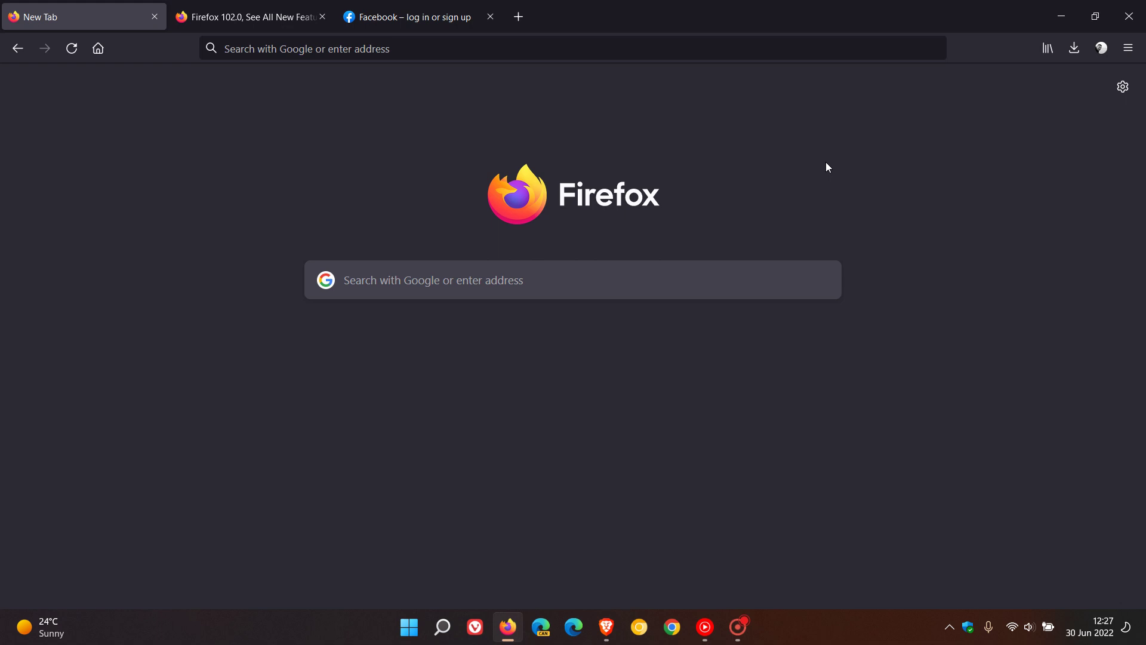
Read the Firefox 102.0 release notes, then bring up the Facebook login tab.
left_click(271, 18)
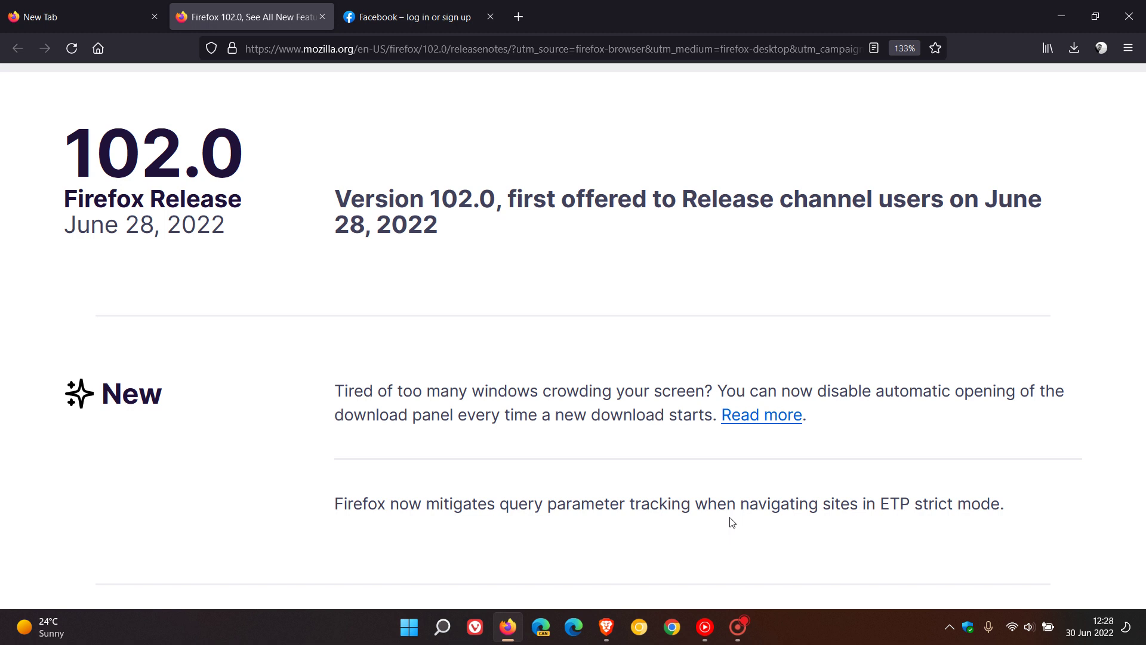
left_click(419, 17)
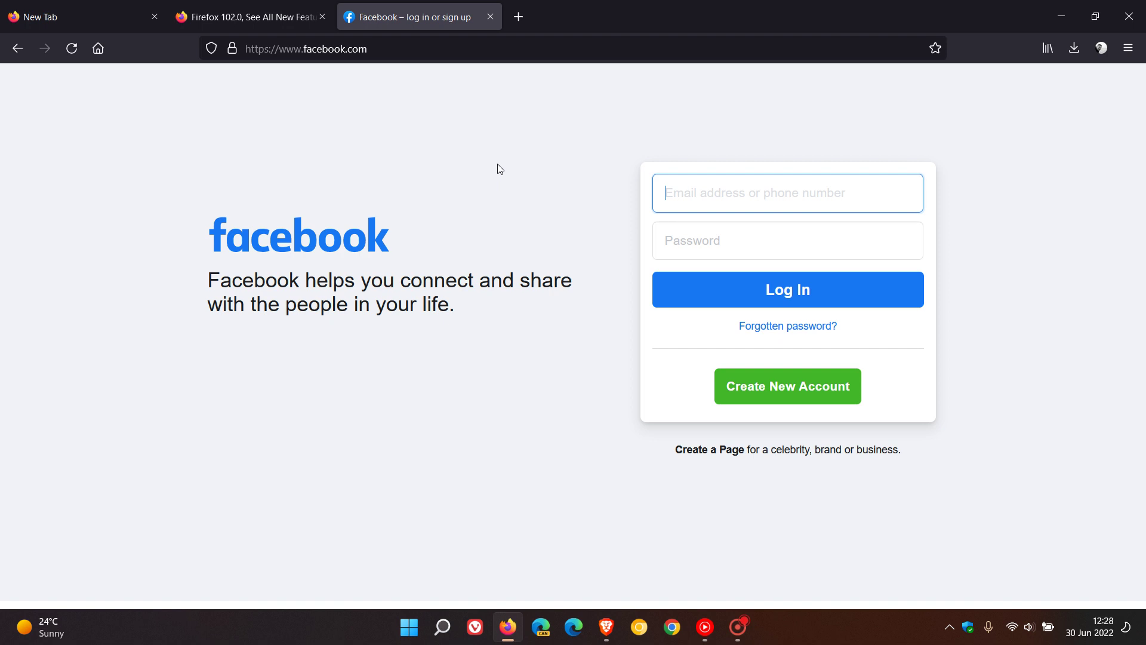
Reach the full browser Settings from the New Tab gear's Manage more settings.
left_click(95, 16)
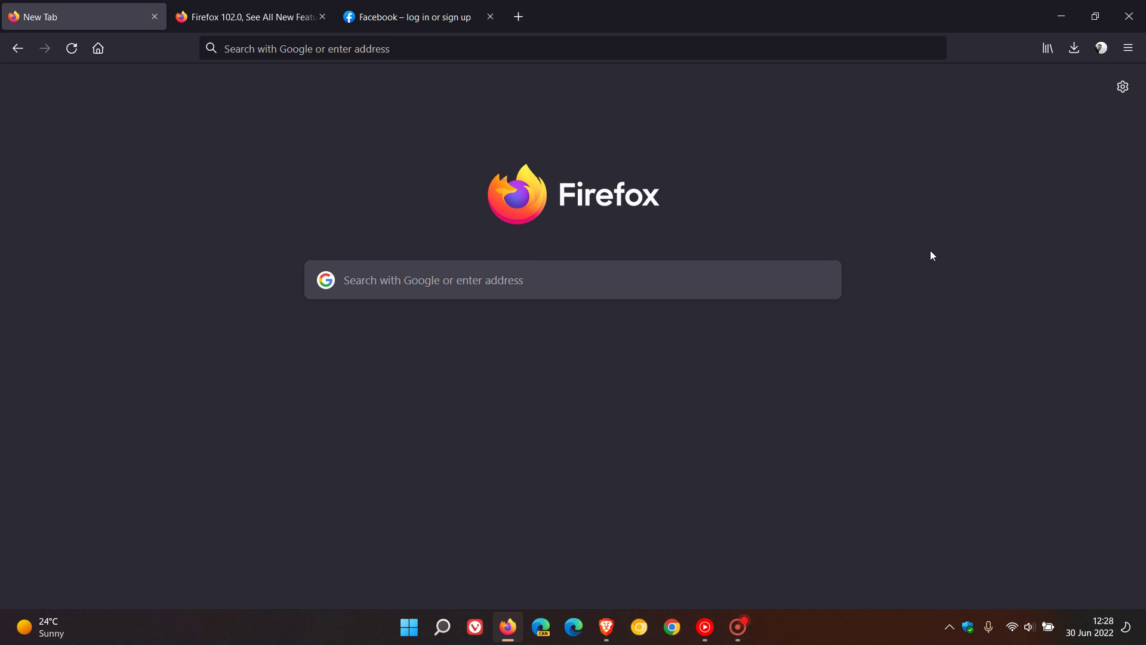
left_click(1122, 86)
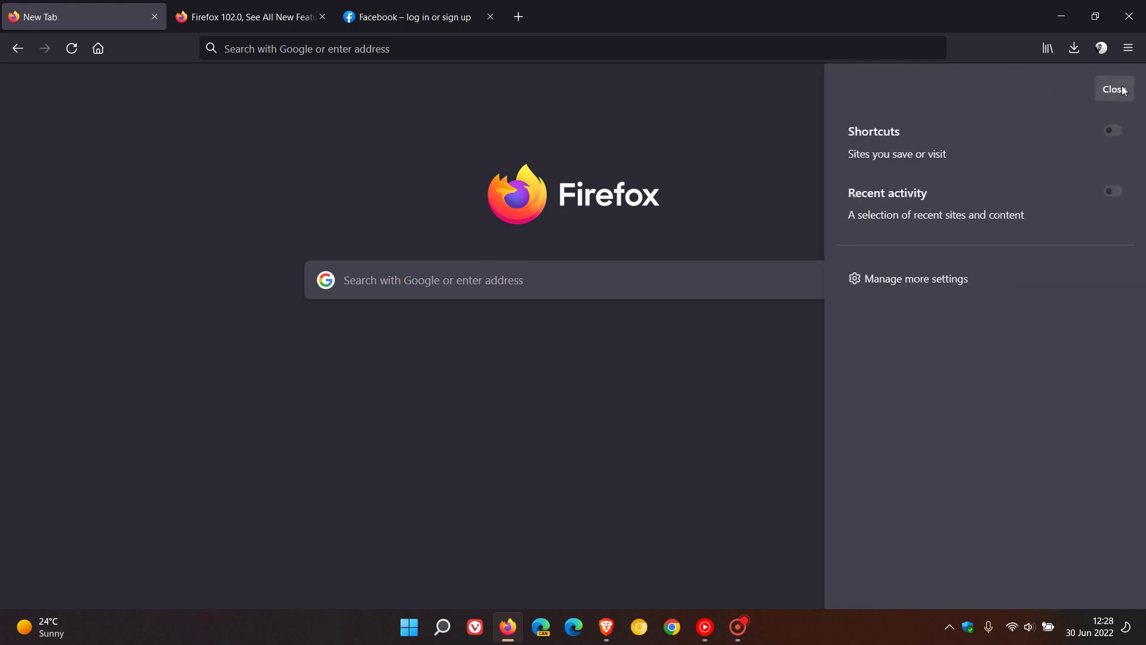
left_click(923, 279)
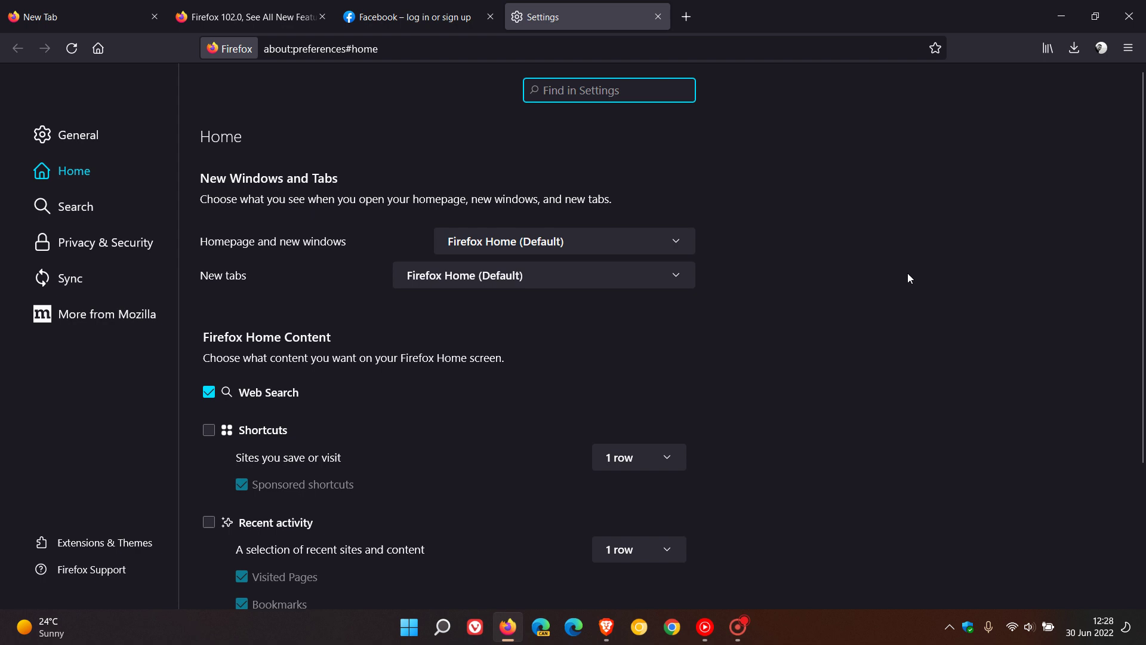
Set Enhanced Tracking Protection to Strict in Privacy & Security.
left_click(106, 243)
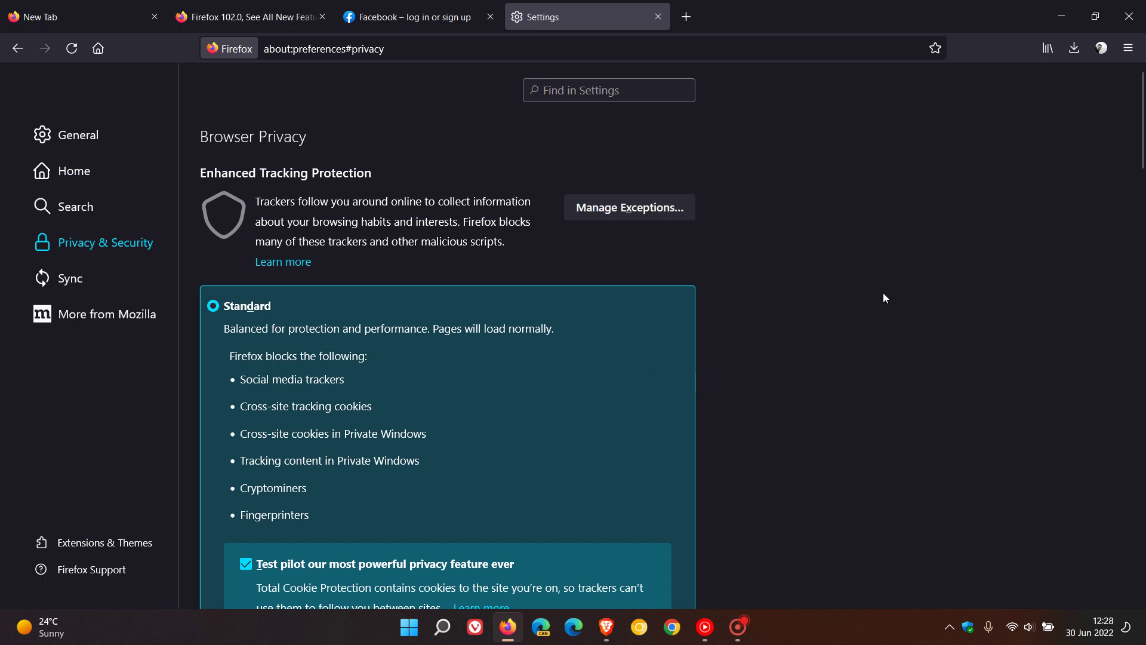
scroll(883, 293, "down", 4)
scroll(883, 293, "down", 4)
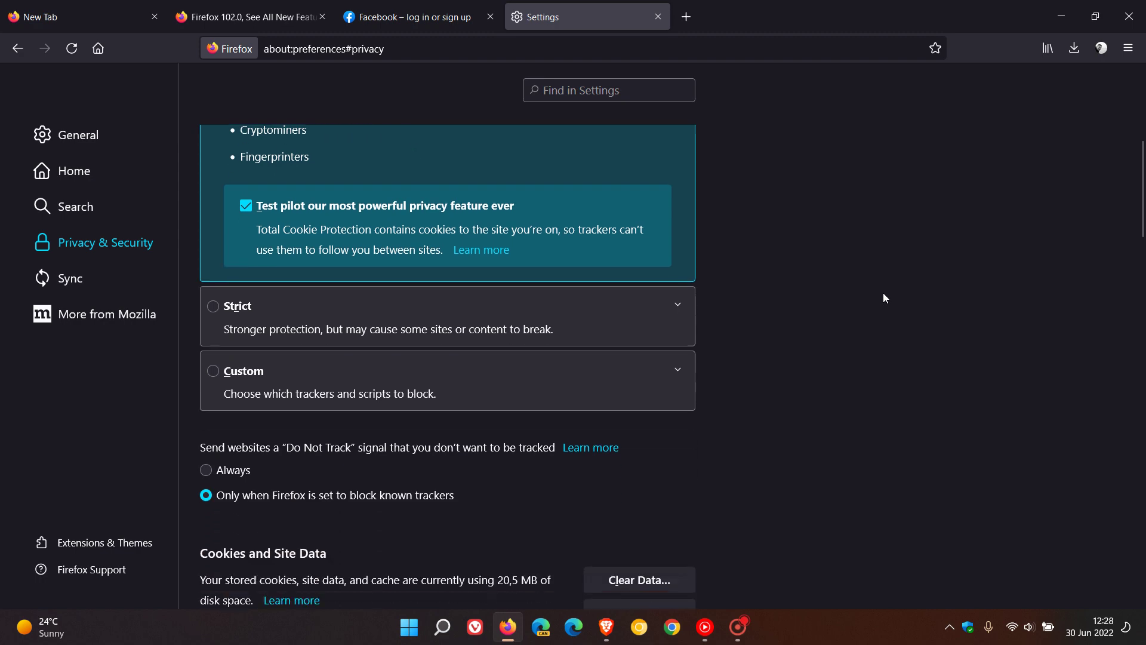
left_click(214, 306)
scroll(825, 316, "up", 1)
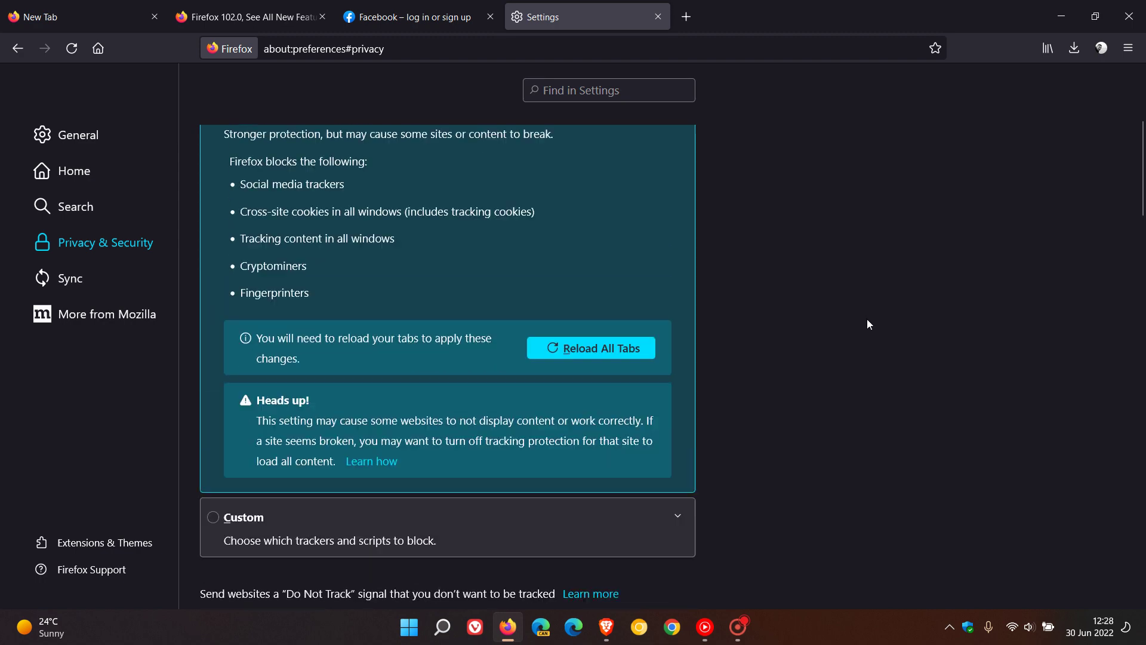
scroll(866, 320, "up", 1)
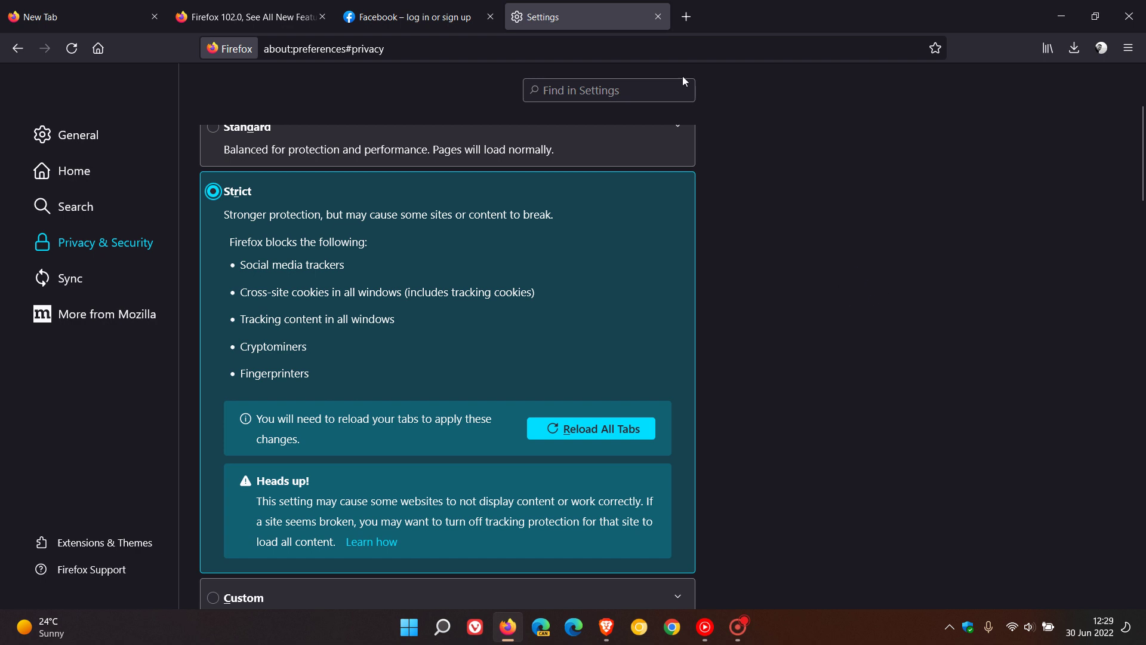
Leave Settings and dismiss the New Tab personalize panel.
left_click(658, 17)
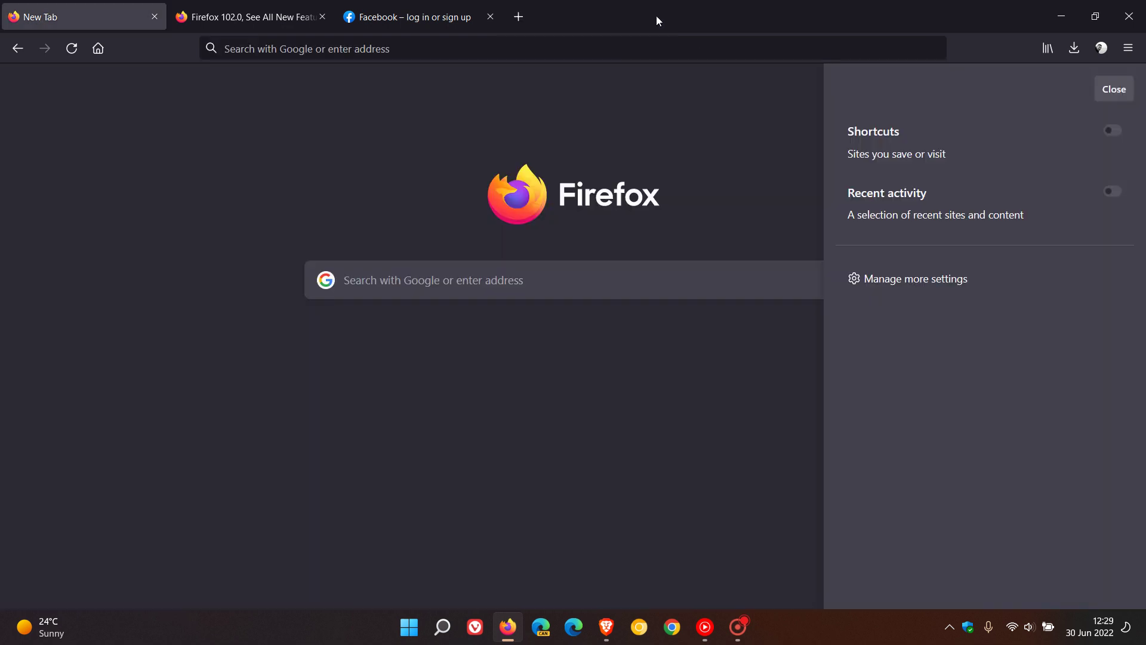
left_click(1114, 89)
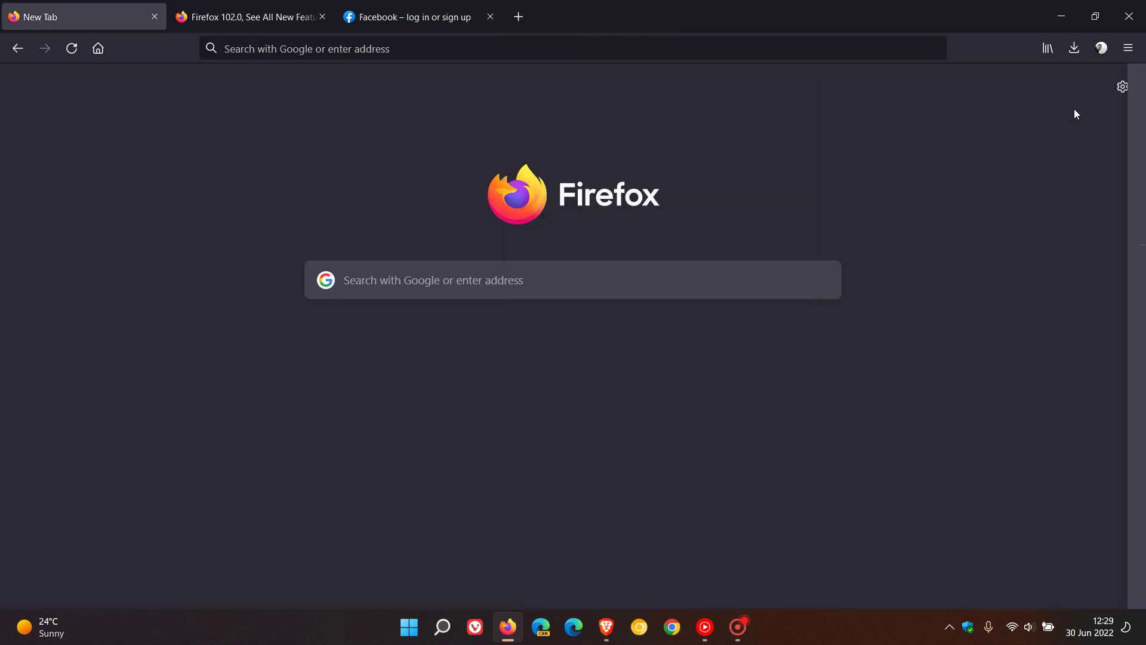